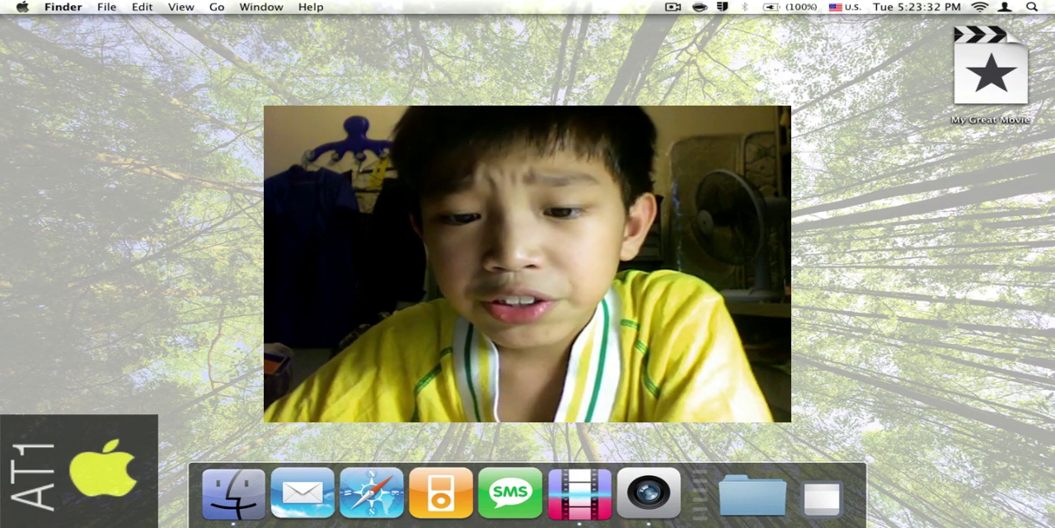
Switch to the My Great Movie project and drop Clip 03 into the timeline, spanning 45 seconds.
click(580, 493)
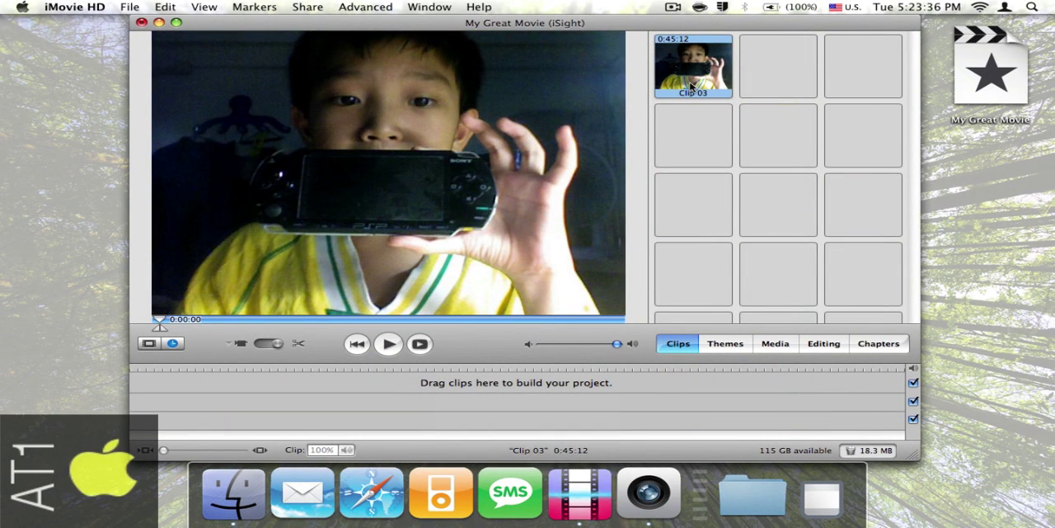
drag(697, 78, 545, 387)
mouse_move(698, 79)
mouse_down()
mouse_move(499, 378)
mouse_move(523, 392)
mouse_up()
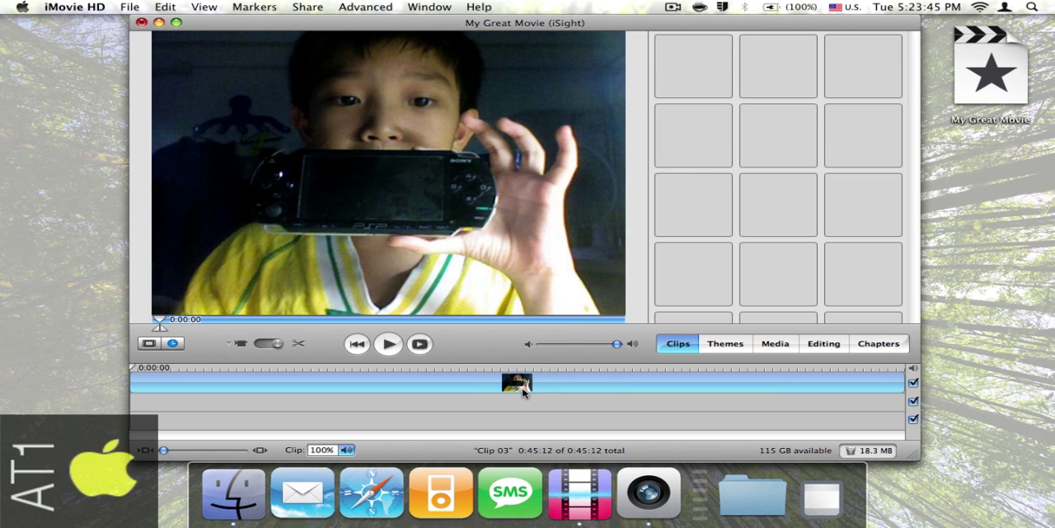
Choose the Pitch Changer audio effect and move its slider moderately toward Chipmunks.
click(837, 350)
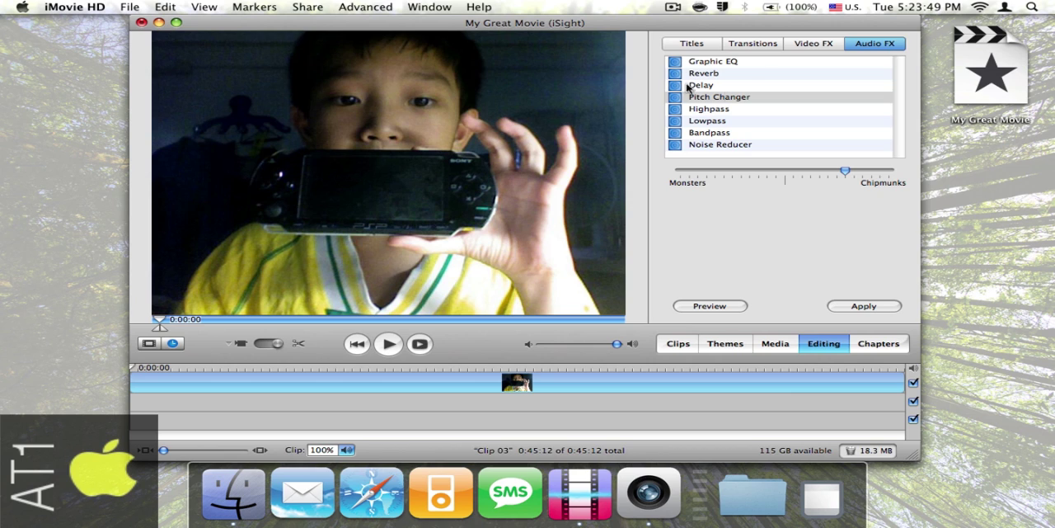
click(731, 98)
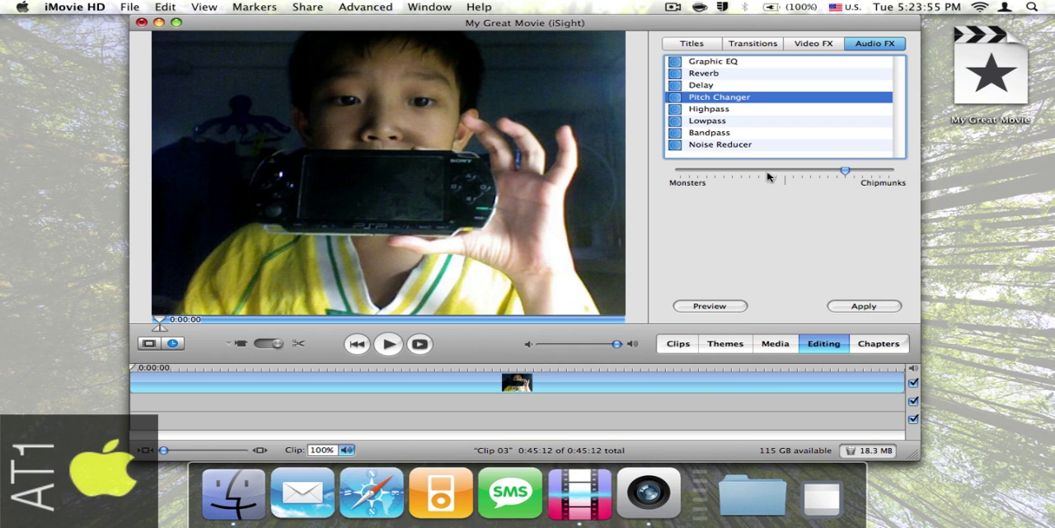
mouse_move(845, 172)
mouse_down()
mouse_move(667, 182)
mouse_move(876, 175)
mouse_move(801, 176)
mouse_move(843, 181)
mouse_move(808, 182)
mouse_up()
Apply the pitch change, preview the movie with the volume raised, and select Clip 03's audio track.
click(839, 307)
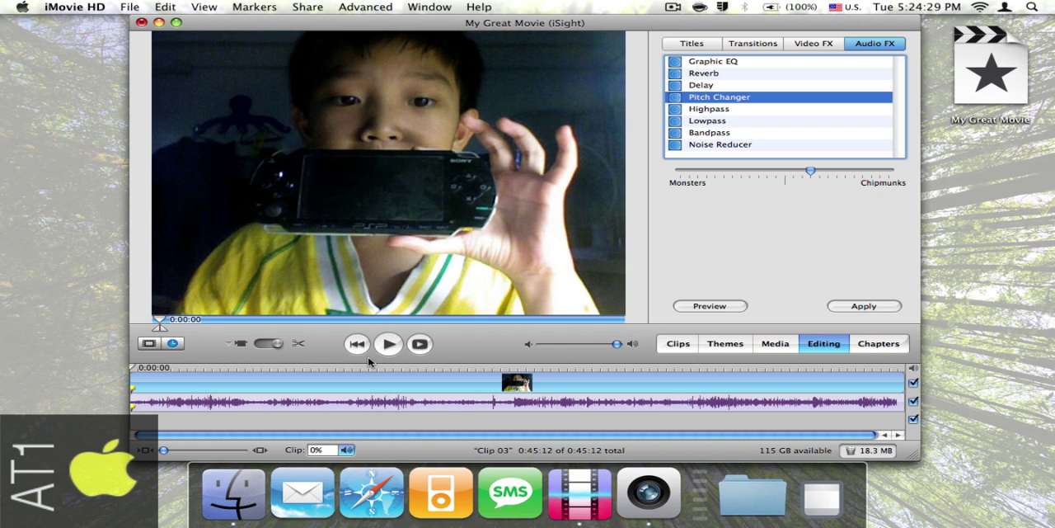
key(XF86AudioRaiseVolume)
click(387, 344)
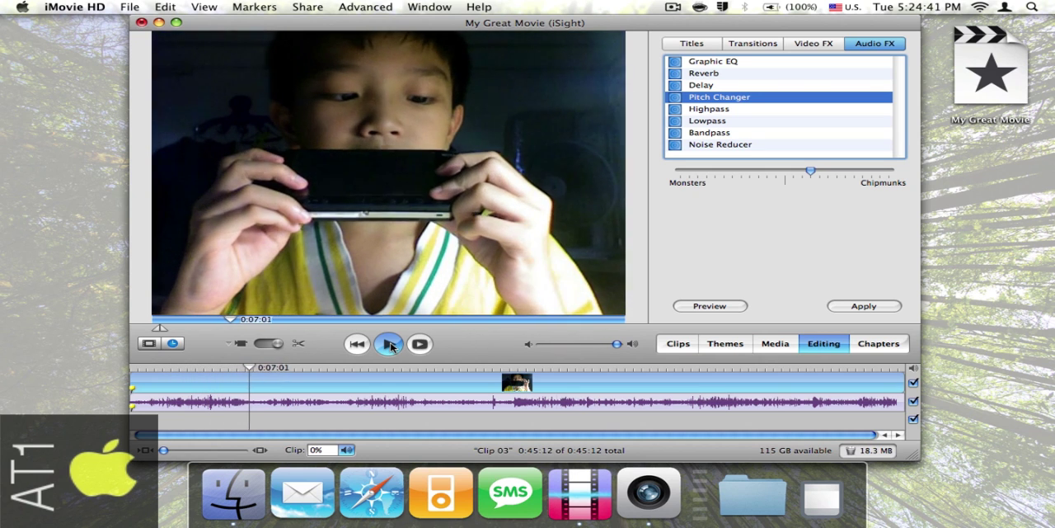
click(389, 344)
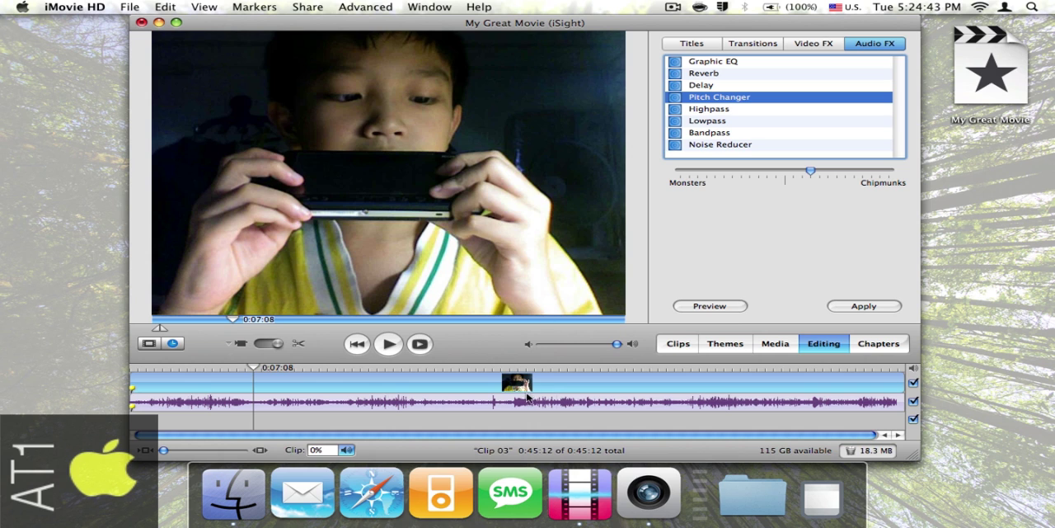
click(423, 403)
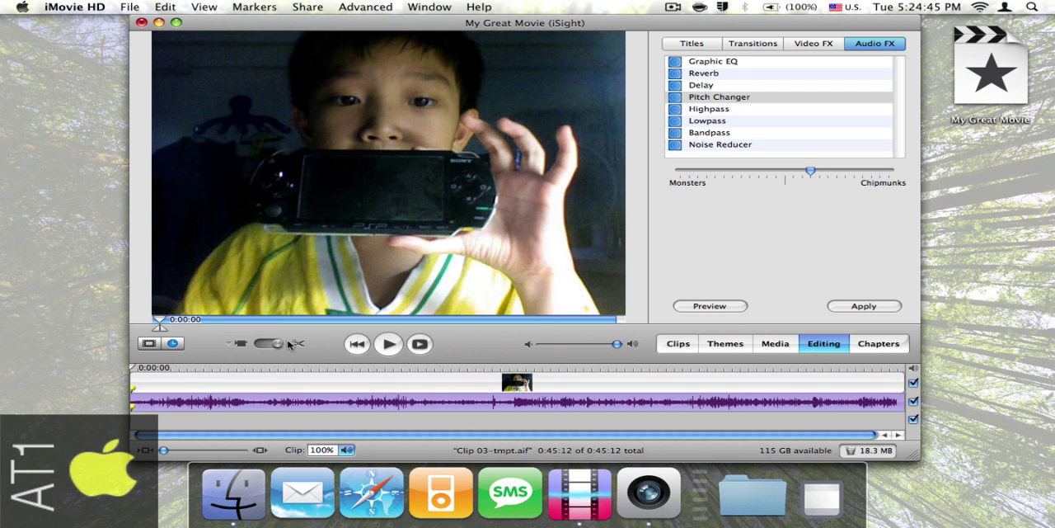
drag(348, 370, 381, 376)
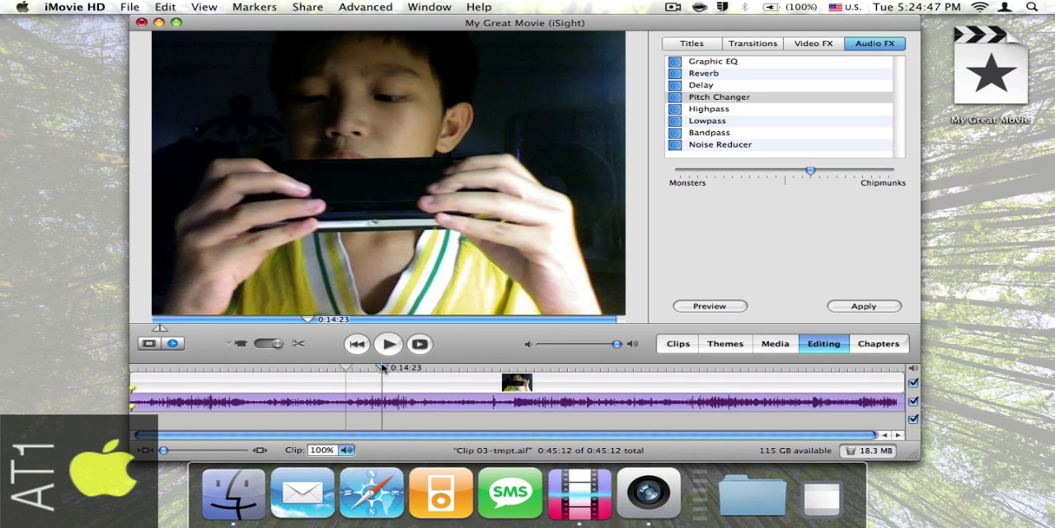
click(399, 380)
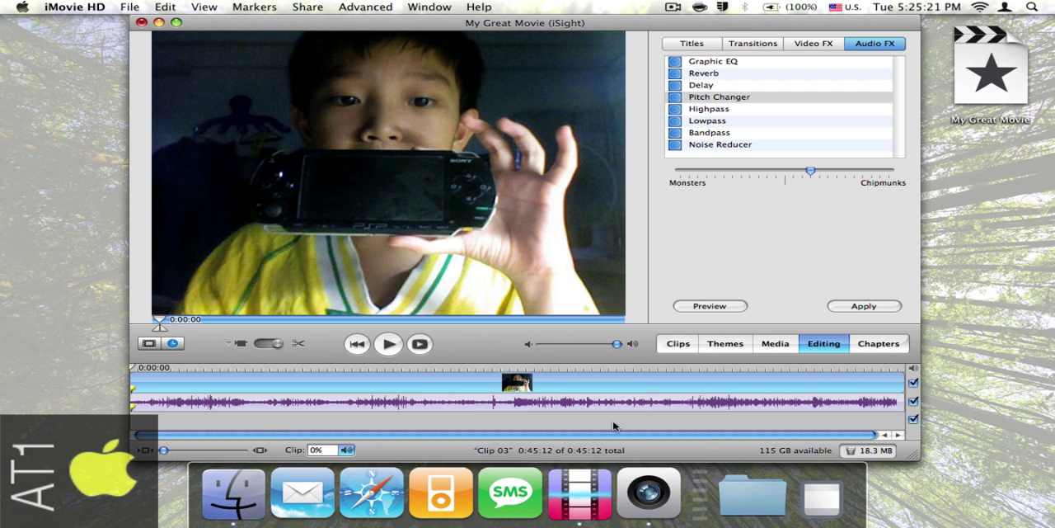
click(388, 344)
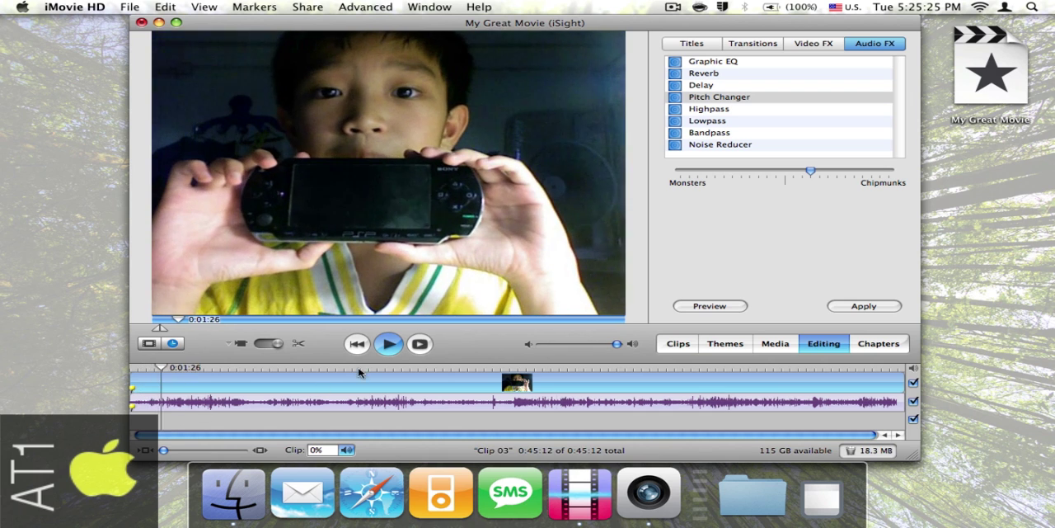
click(388, 343)
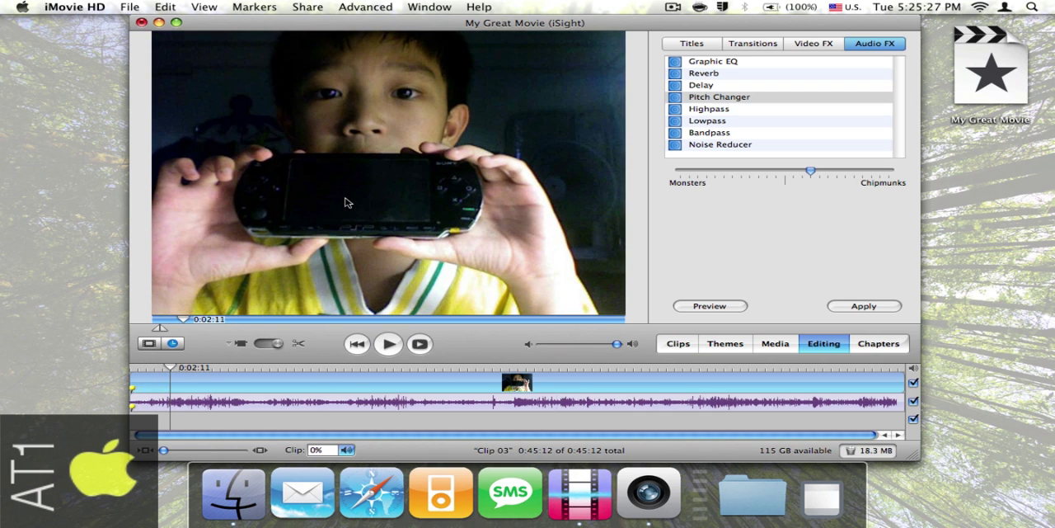